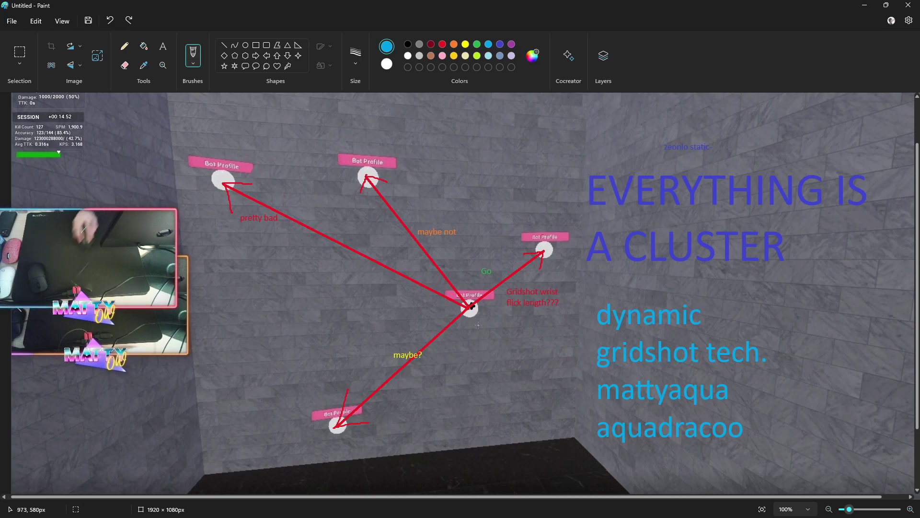
Step: Leave the annotated aim-trainer screenshot and switch to the browser's reference video
{"action": "key", "text": "alt+Tab"}
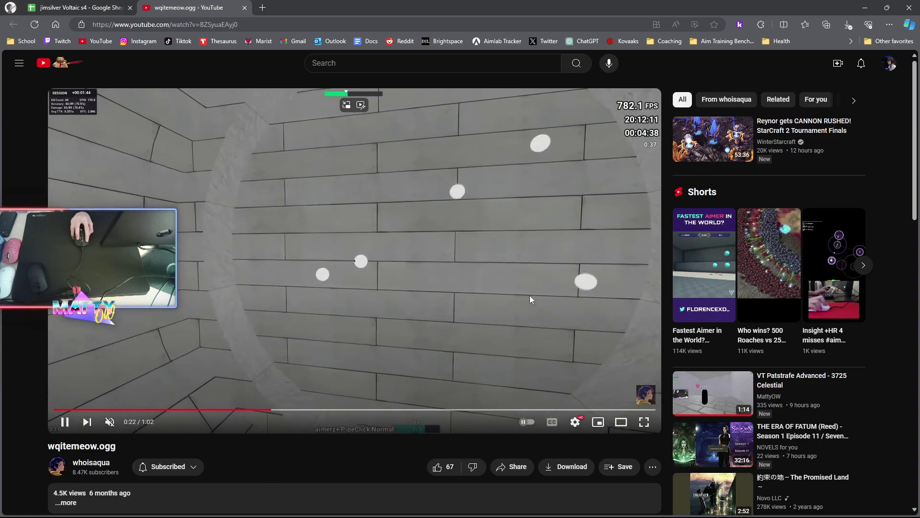
Step: Enlarge the aim-training clip to theater view, then bring up the Voltaic benchmarks spreadsheet
{"action": "left_click", "coordinate": [612, 427]}
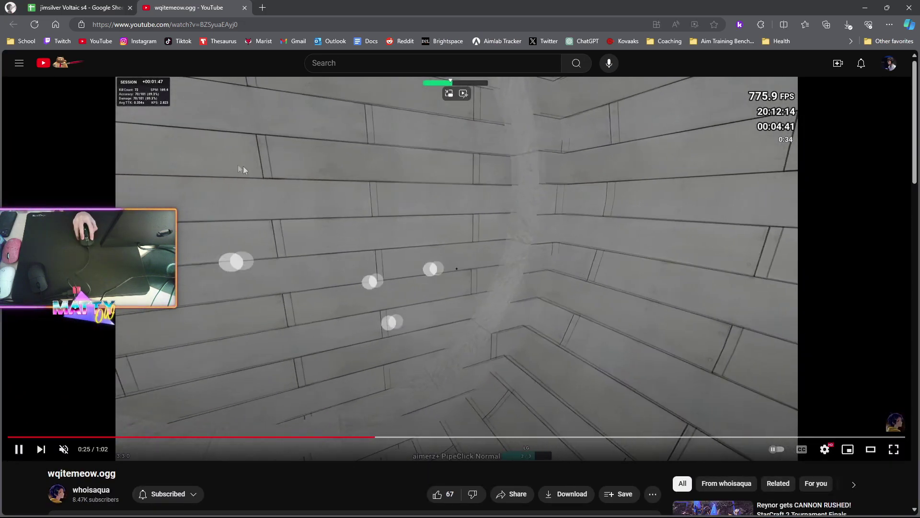
{"action": "left_click", "coordinate": [82, 13]}
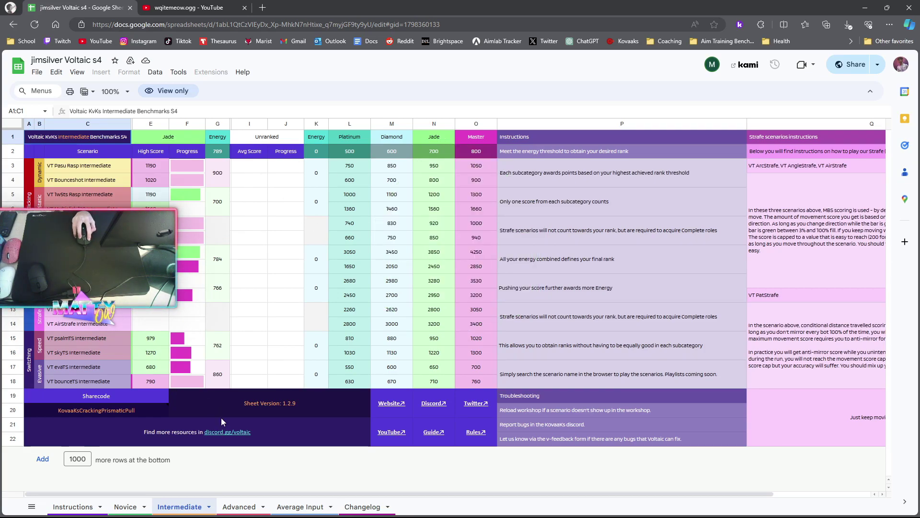
{"action": "mouse_move", "coordinate": [227, 432]}
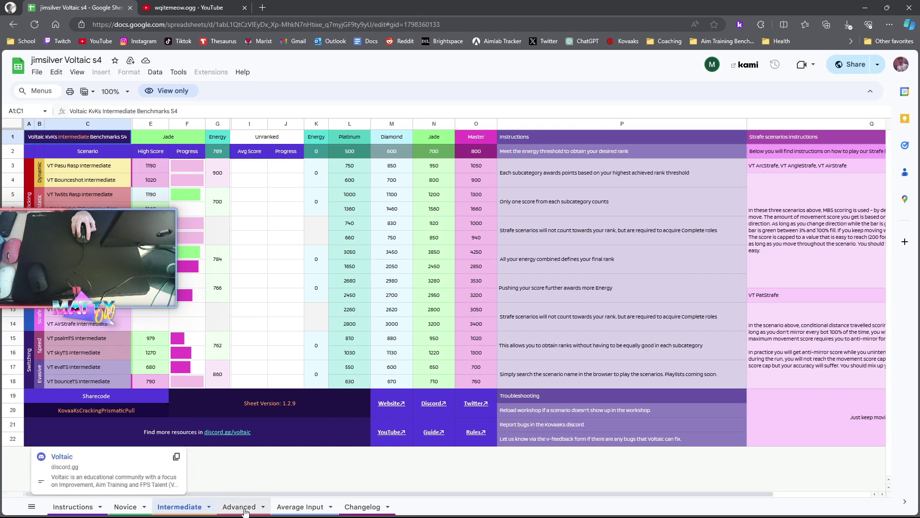
Step: Show the Advanced benchmarks sheet with its Grandmaster-to-Celestial thresholds
{"action": "left_click", "coordinate": [245, 511]}
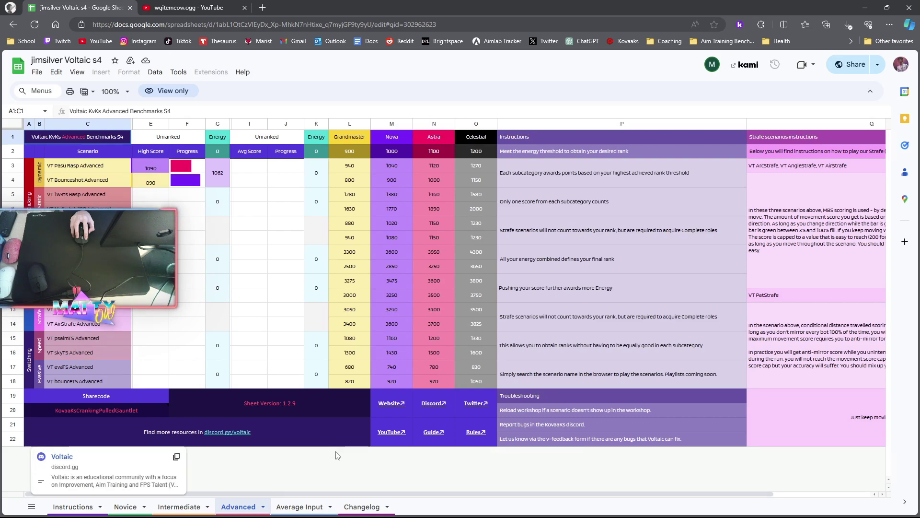
Step: Bring back the Untitled - Paint window with the annotated screenshot
{"action": "key", "text": "alt+Tab"}
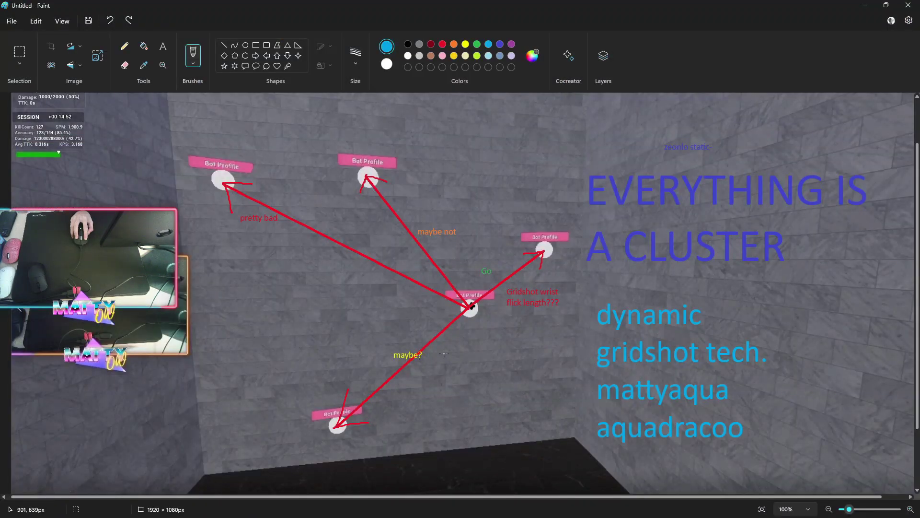